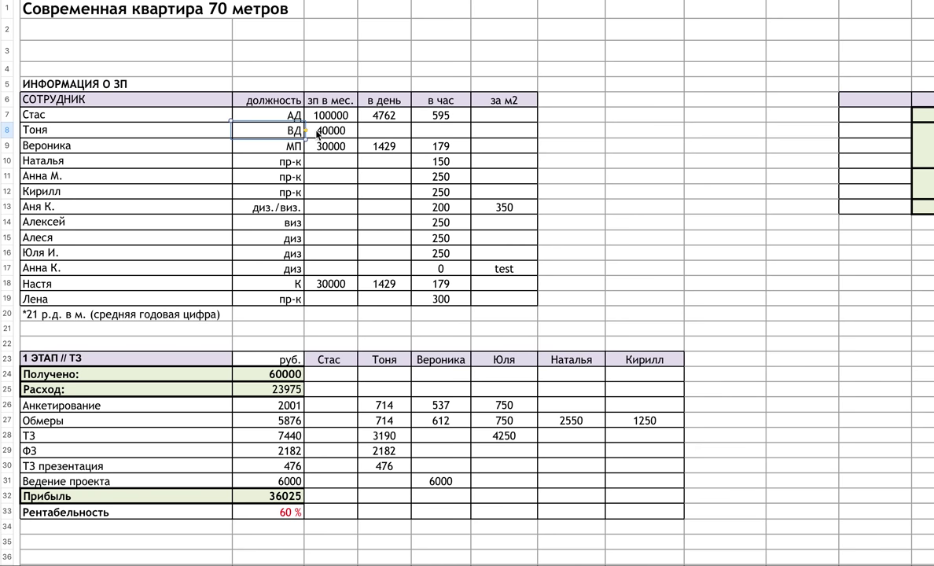
- Examine the monthly, daily and hourly pay of the ВД and МП employees in the salary table
click(308, 131)
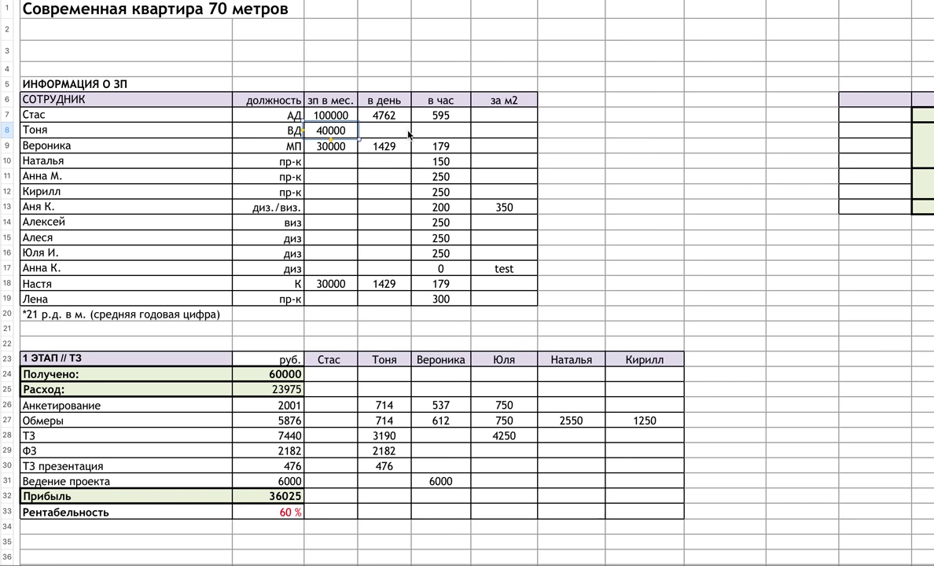
click(383, 131)
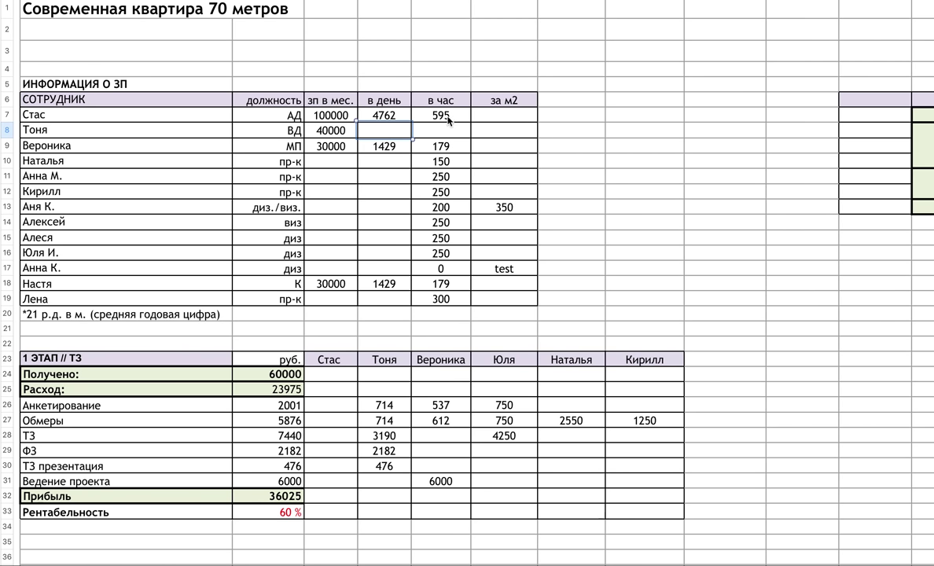
click(309, 153)
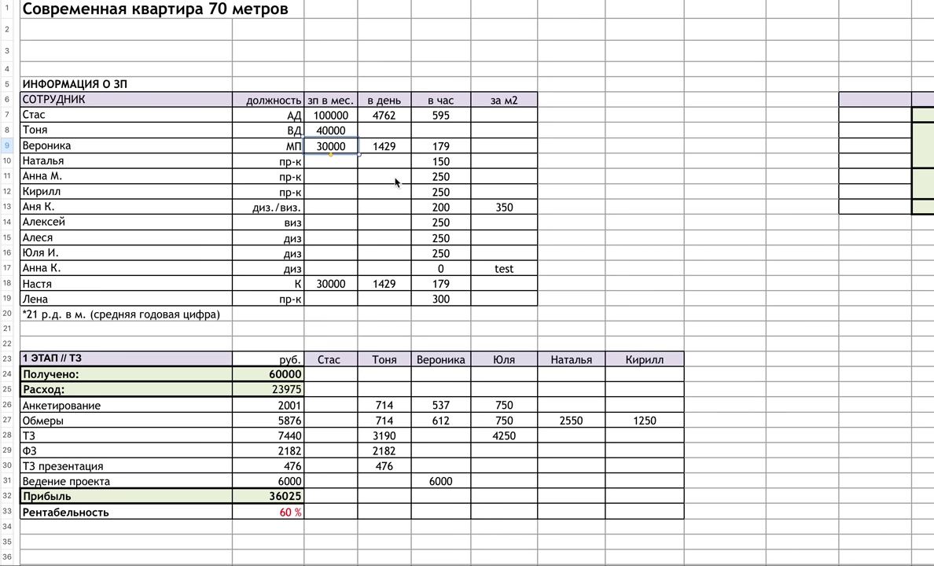
click(597, 134)
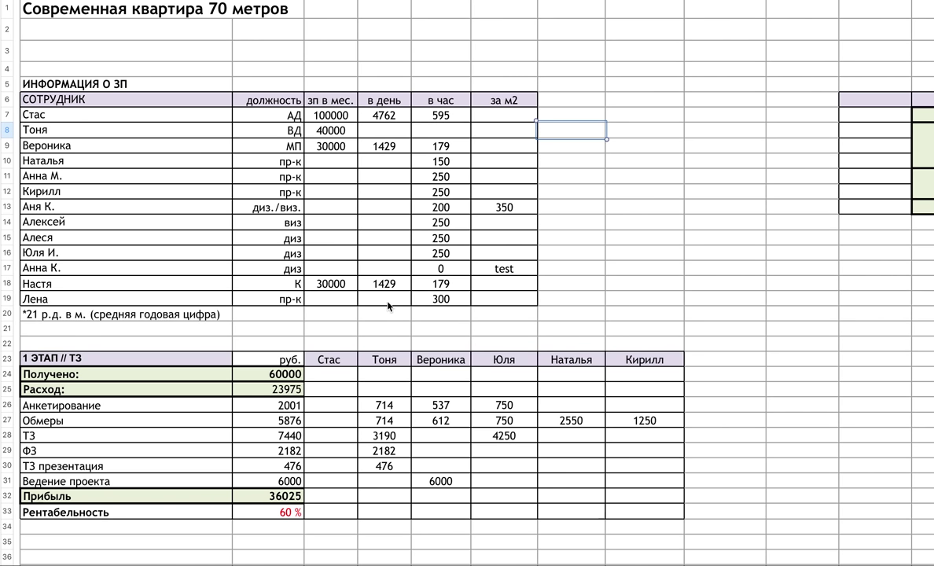
click(107, 129)
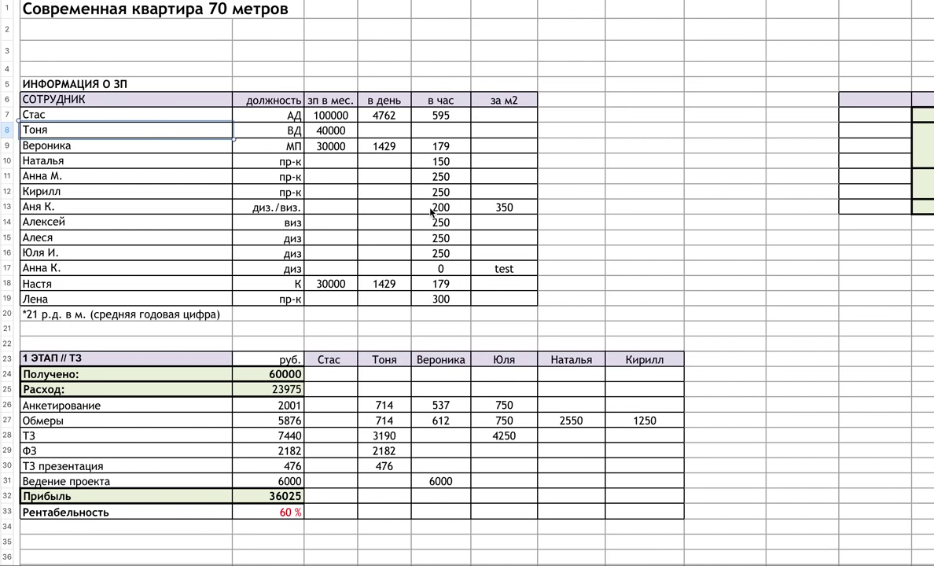
- Examine the project's overall profitability (Рентабельность) in the summary below the 4 ЭТАП // РП table
scroll(431, 213, down, 20)
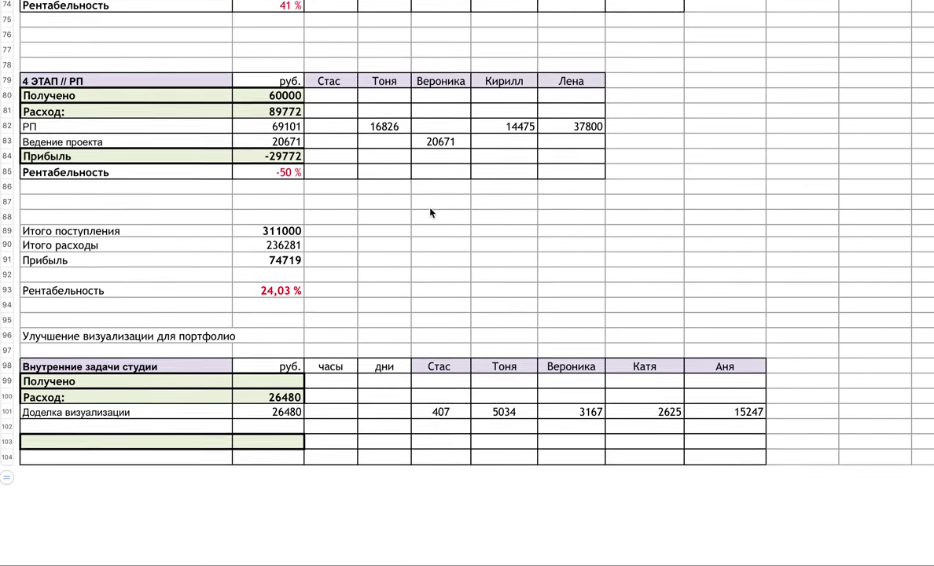
scroll(431, 212, up, 5)
click(270, 507)
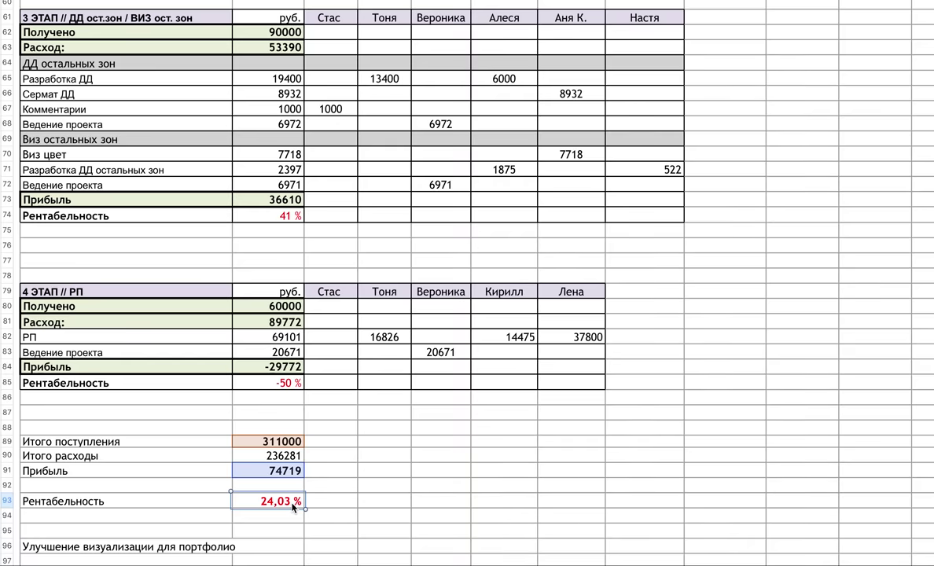
scroll(289, 515, up, 15)
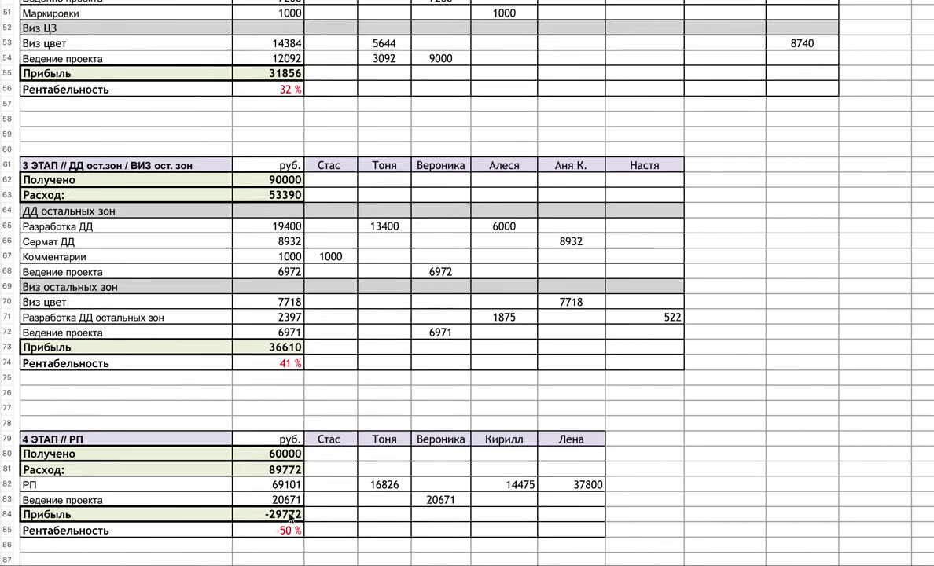
scroll(264, 347, up, 2)
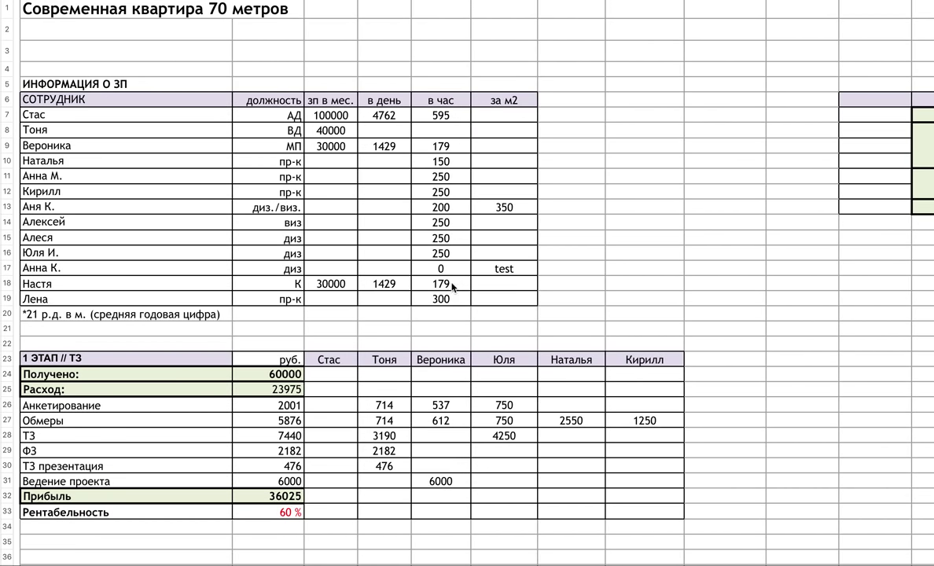
- Review the ВД position and all the stage tables down to the project totals and Внутренние задачи студии
scroll(452, 287, down, 20)
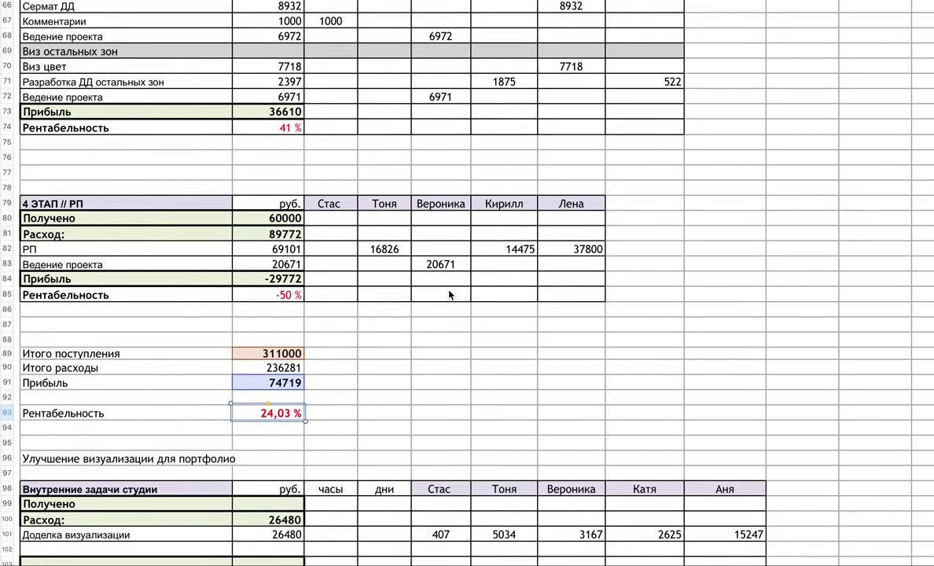
scroll(450, 294, down, 3)
scroll(263, 370, up, 20)
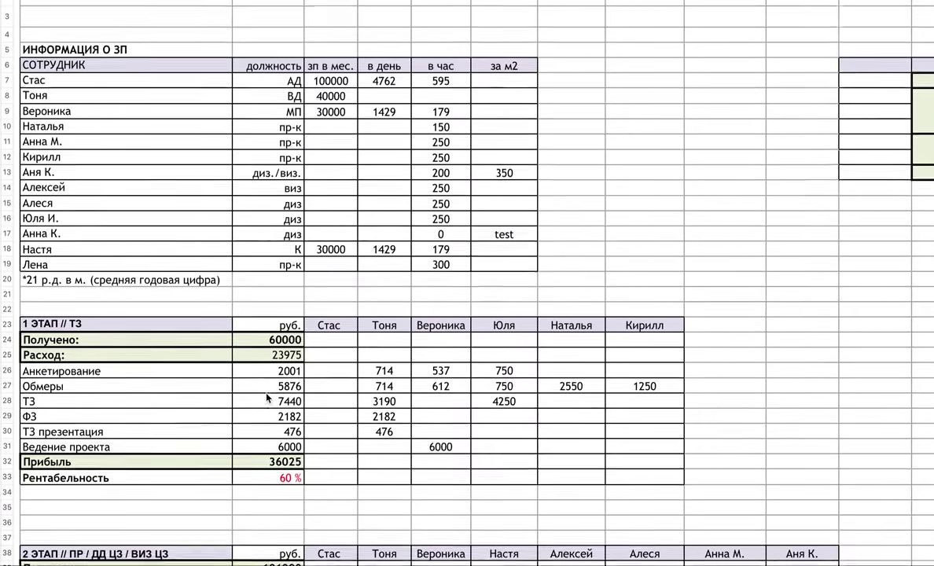
scroll(267, 399, up, 1)
click(275, 130)
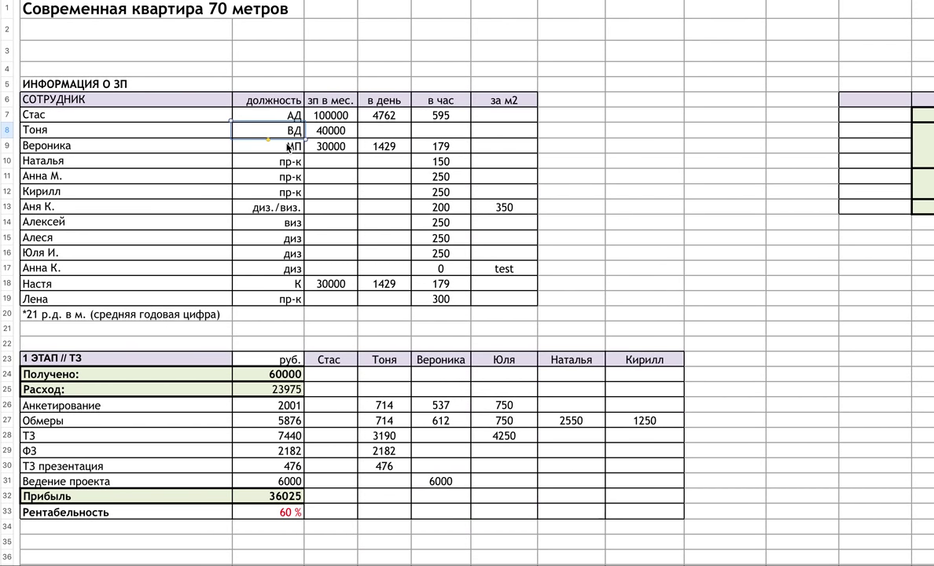
scroll(390, 269, down, 7)
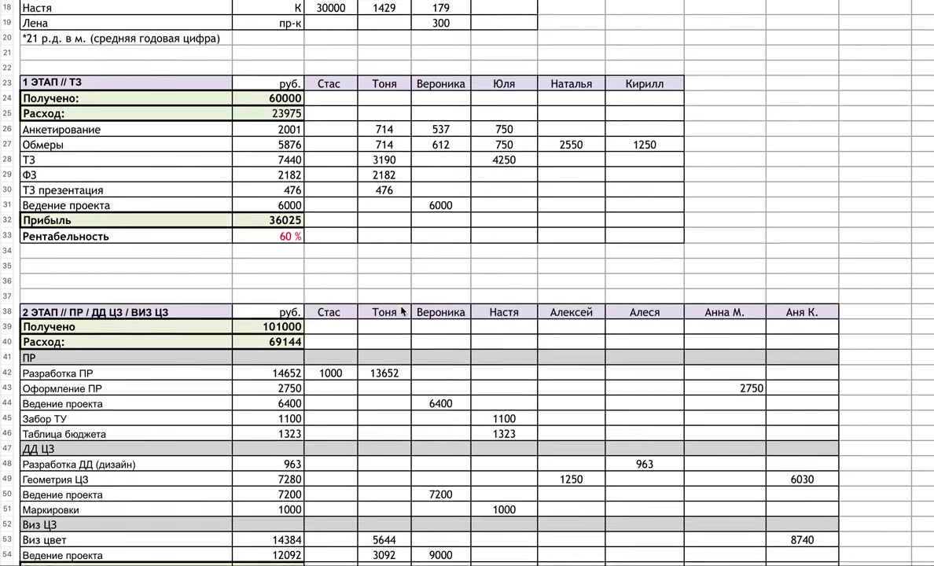
scroll(401, 311, down, 15)
scroll(401, 311, up, 1)
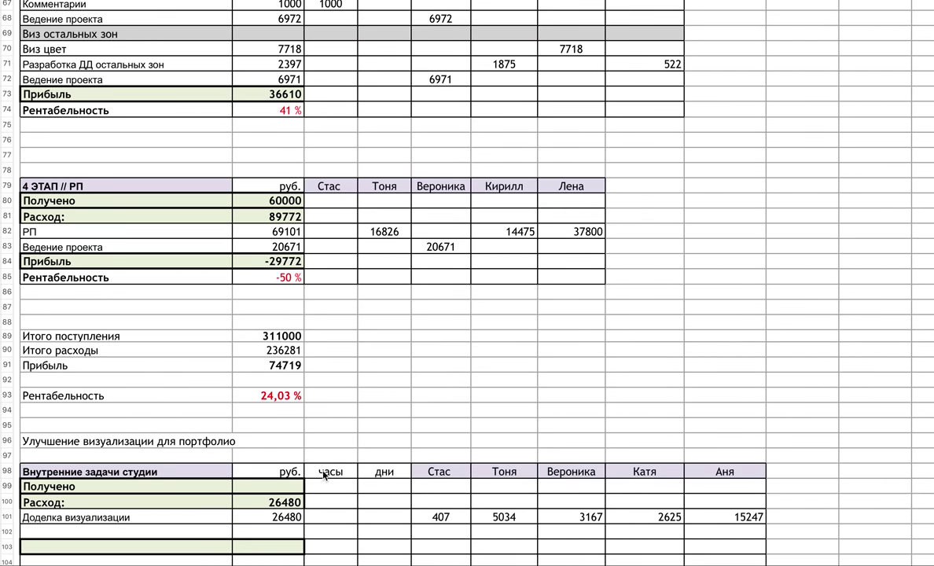
scroll(330, 378, up, 20)
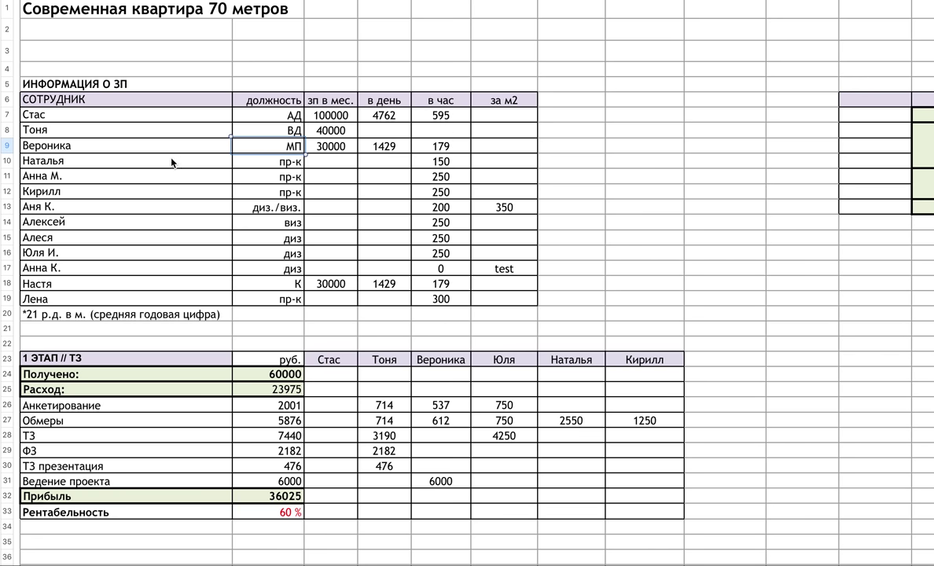
- Go through the должность column of the salary table, from the МП row down to the last диз row
click(46, 144)
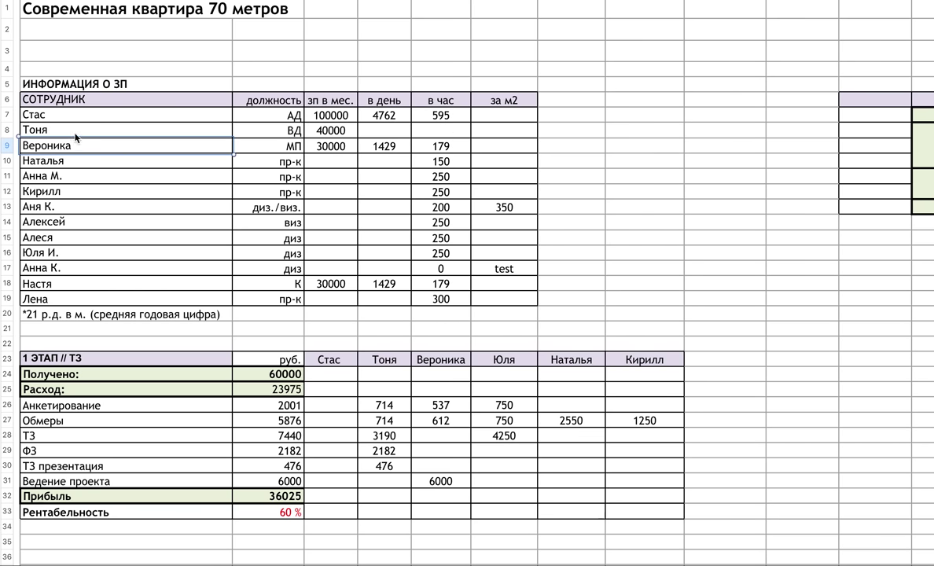
click(66, 128)
click(274, 145)
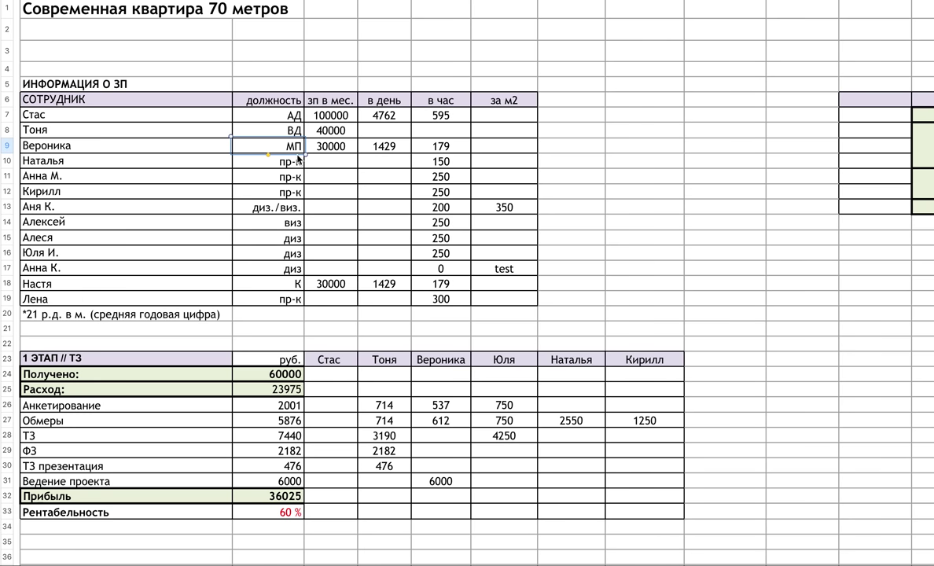
key(Down)
key(Down)
key(Down)
key(Down)
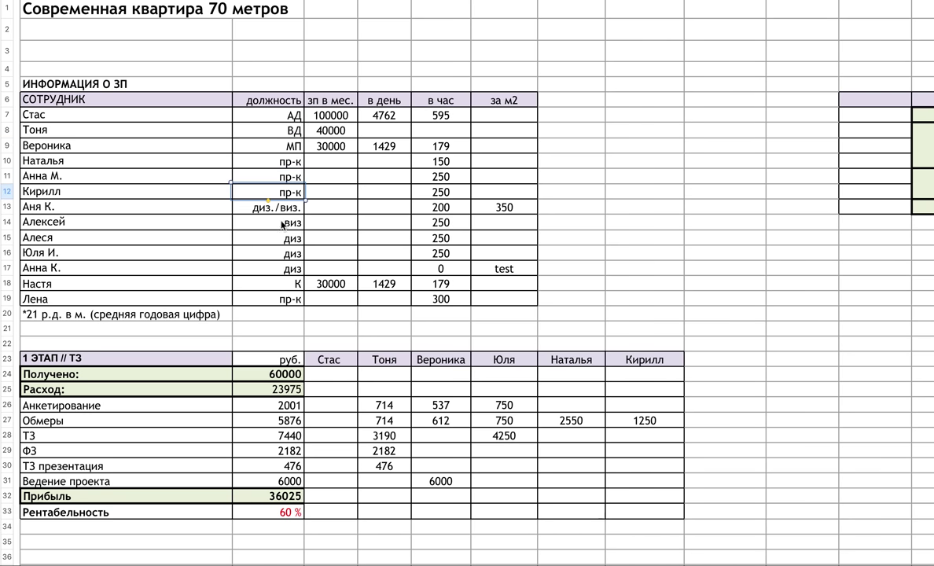
key(Down)
key(Down)
key(Down)
key(Down)
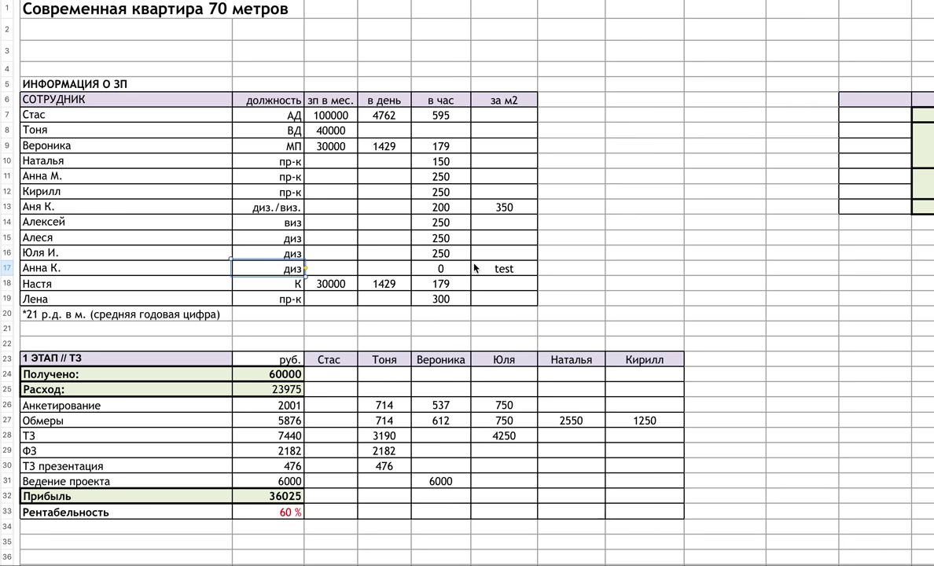
- Compare the ВД, МП and first пр-к entries in the salary table with the pay listed in their rows
click(141, 136)
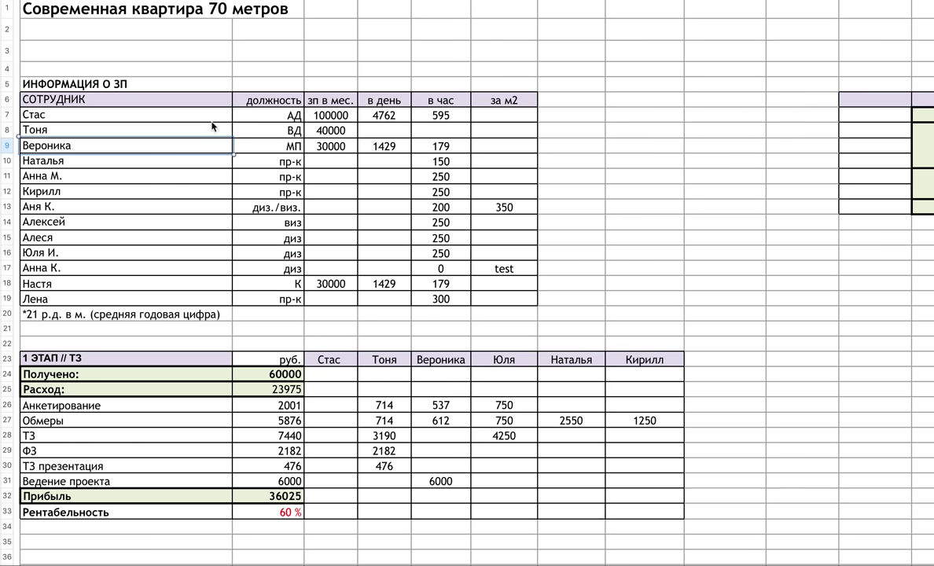
click(307, 135)
click(300, 145)
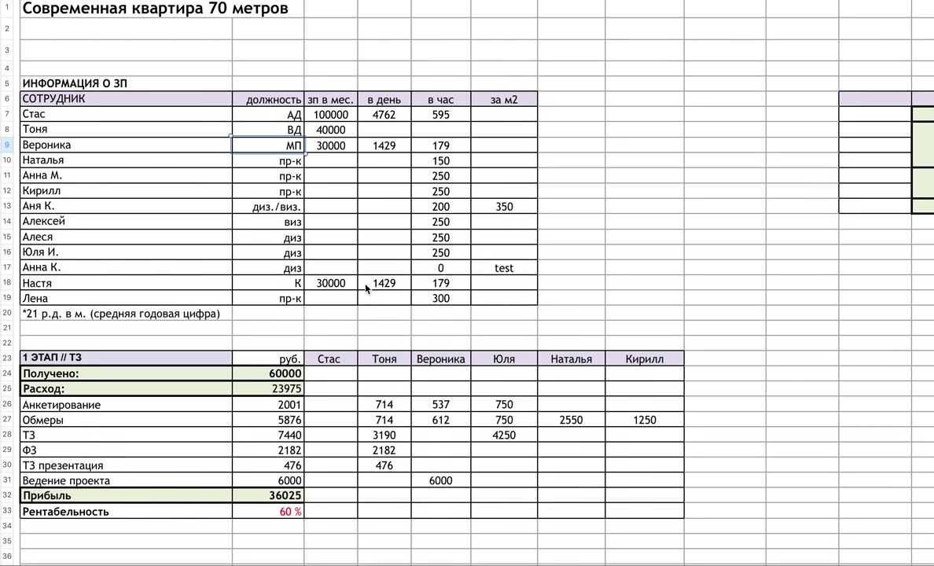
scroll(365, 290, down, 3)
scroll(365, 289, up, 3)
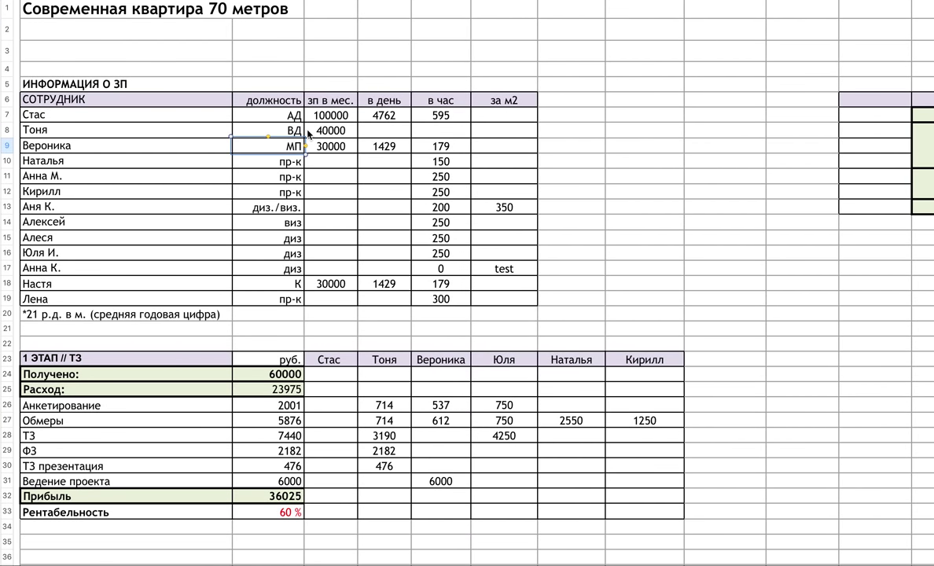
click(281, 130)
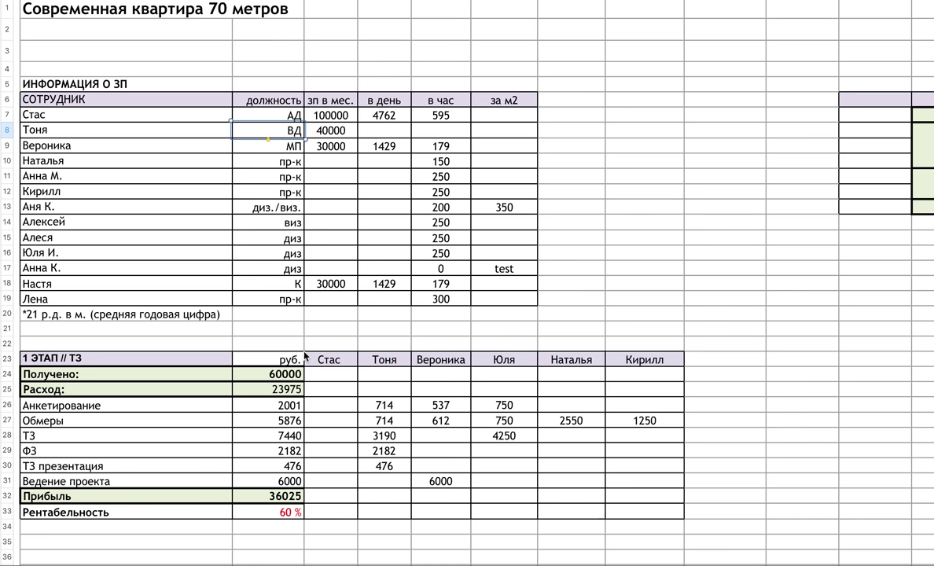
click(293, 151)
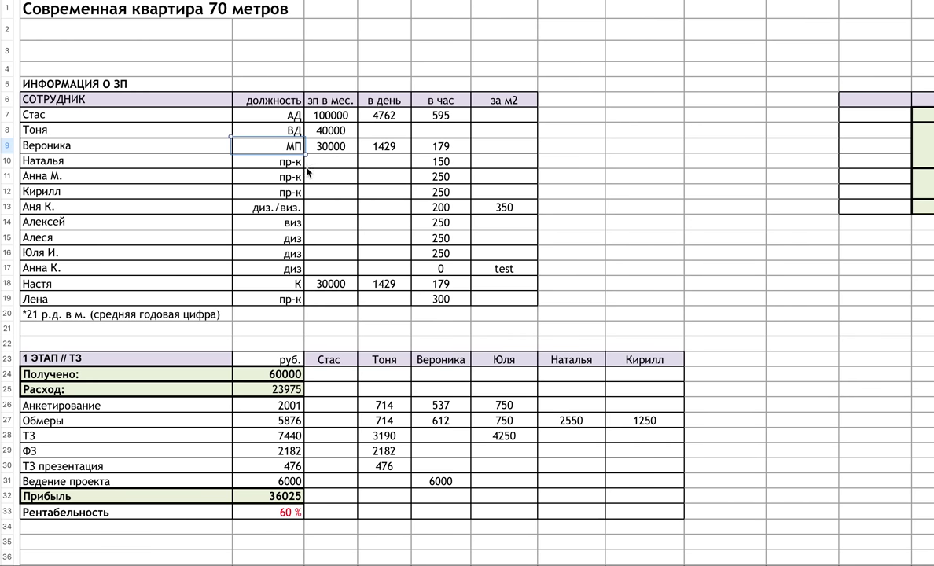
scroll(304, 292, down, 3)
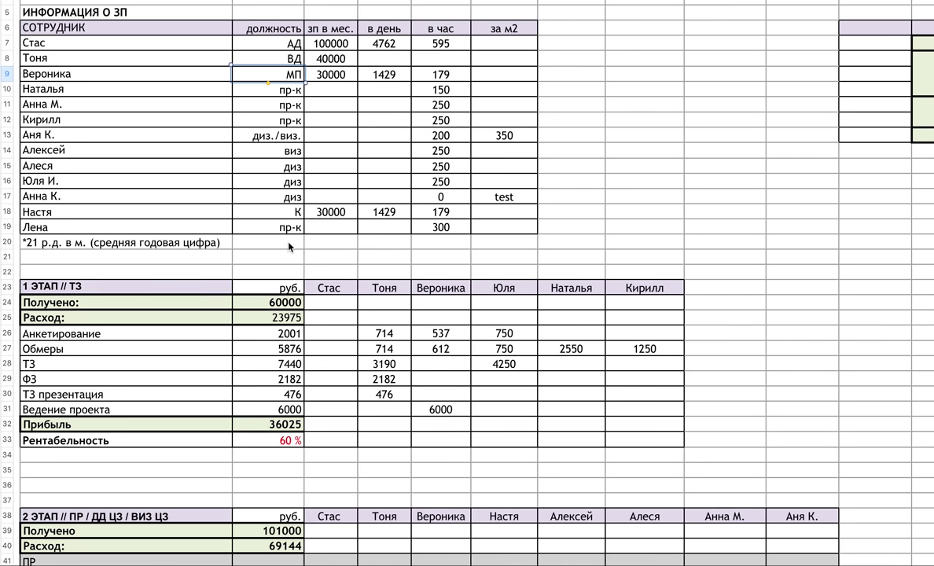
click(286, 95)
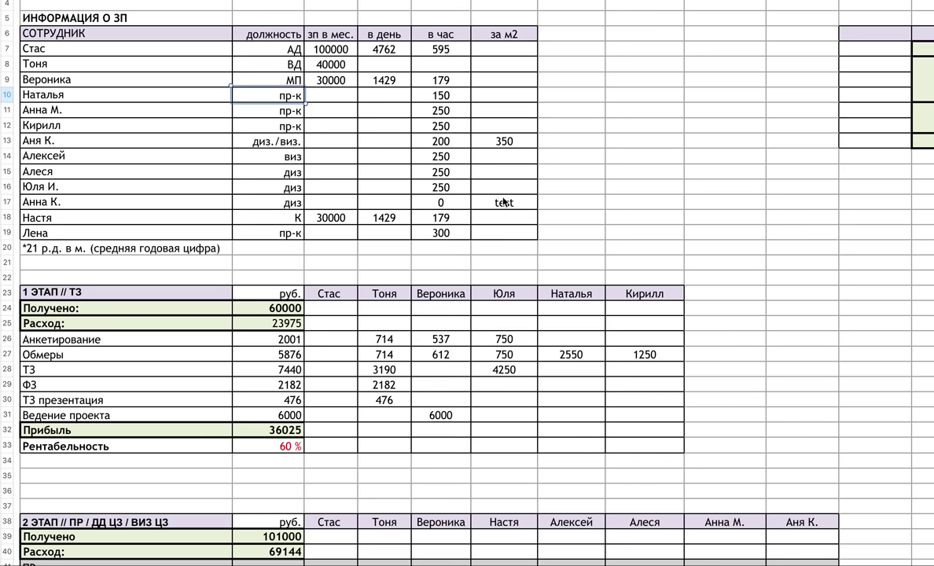
scroll(402, 228, down, 2)
scroll(406, 204, down, 2)
scroll(359, 110, up, 2)
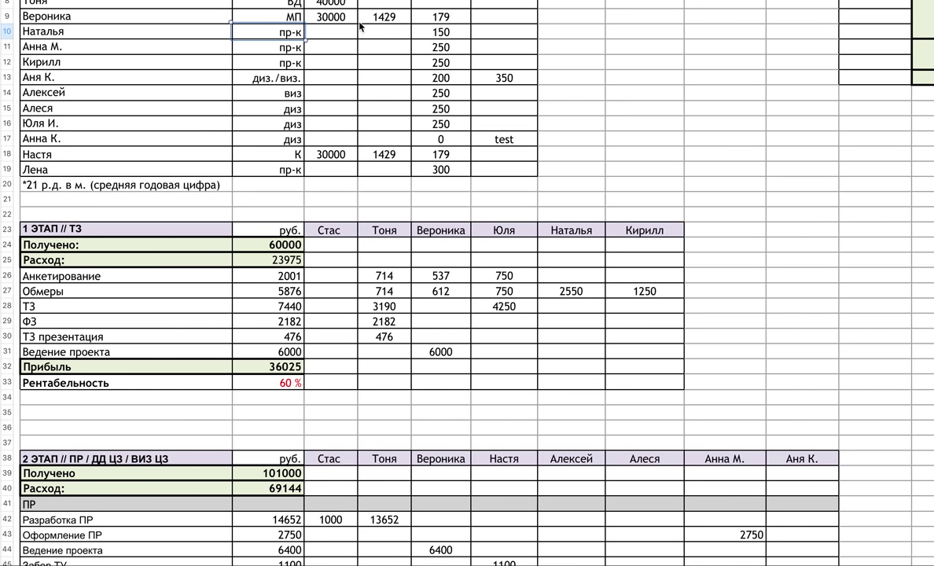
scroll(316, 126, up, 1)
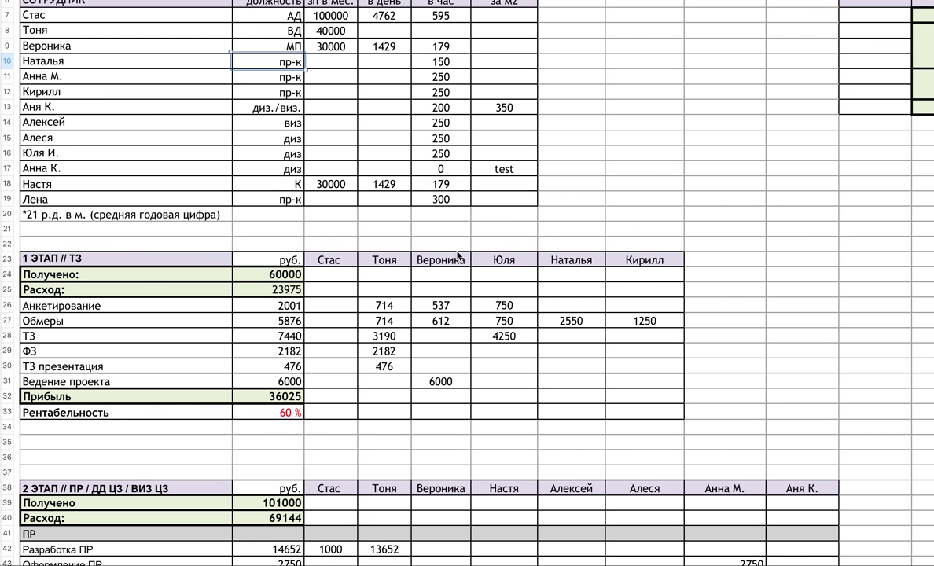
- Examine how Расход, Рентабельность and the Анкетирование cost are calculated in the 1 ЭТАП // ТЗ table
scroll(423, 237, down, 5)
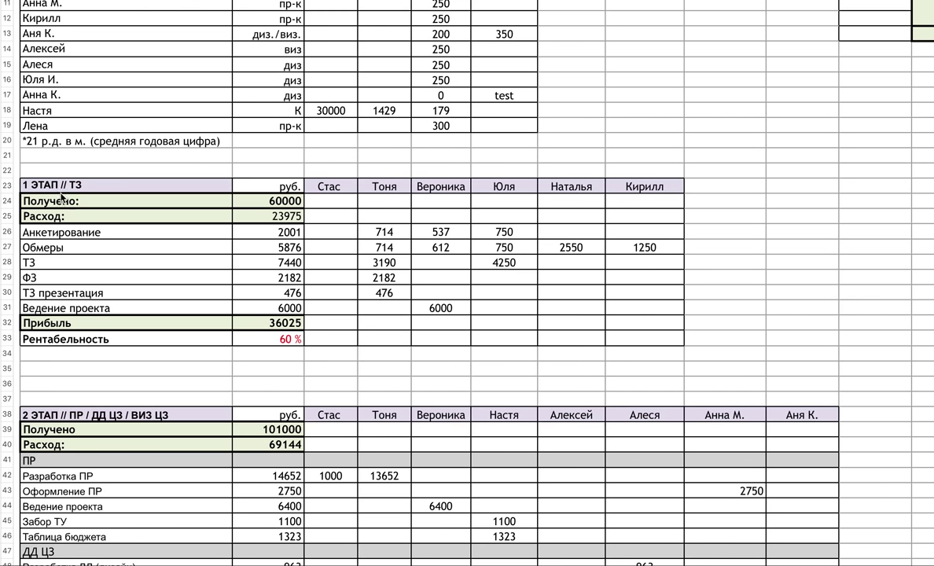
click(55, 184)
scroll(123, 157, down, 5)
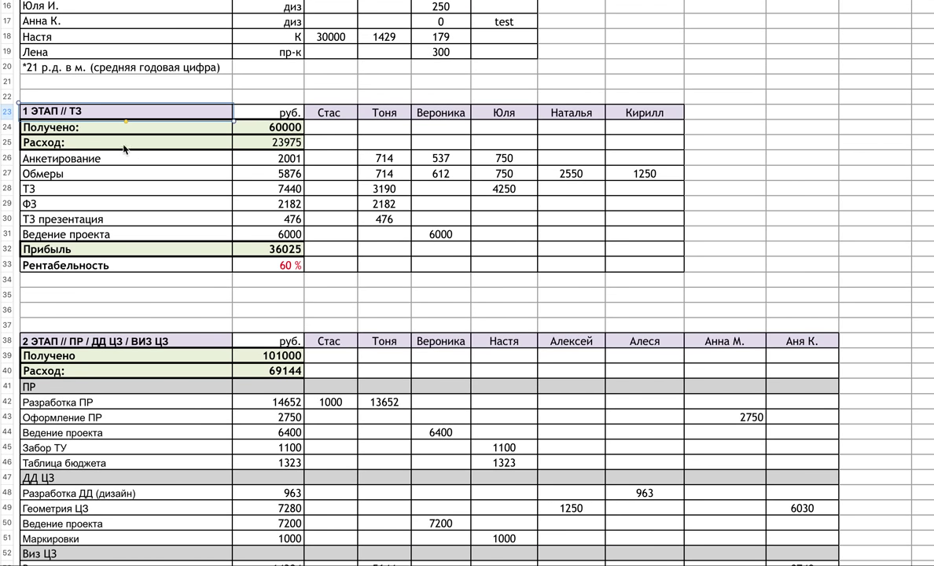
scroll(129, 138, down, 2)
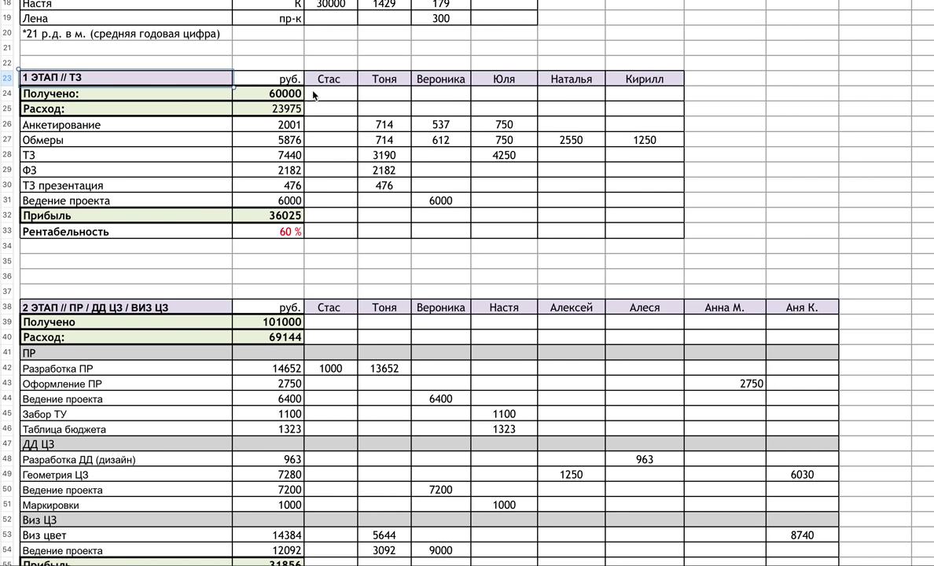
click(266, 111)
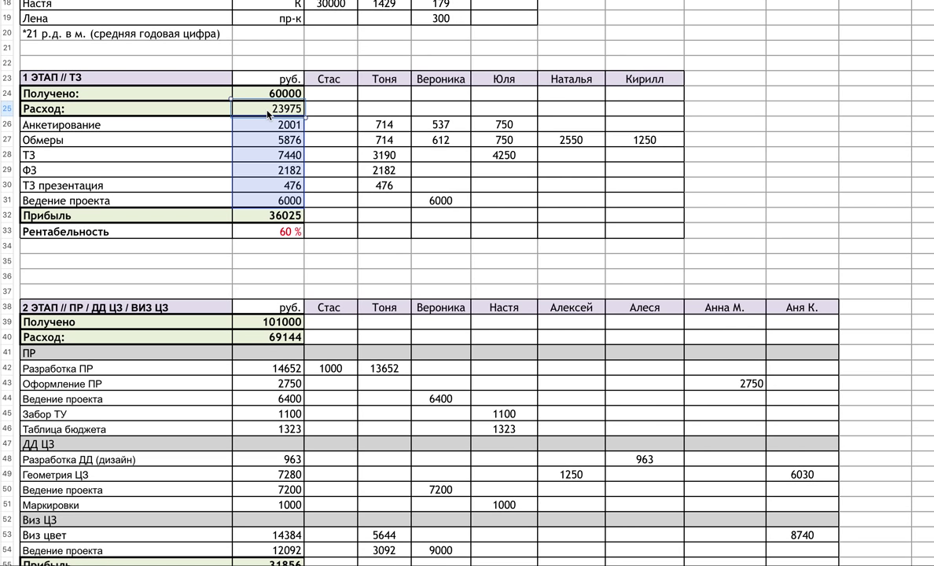
click(274, 232)
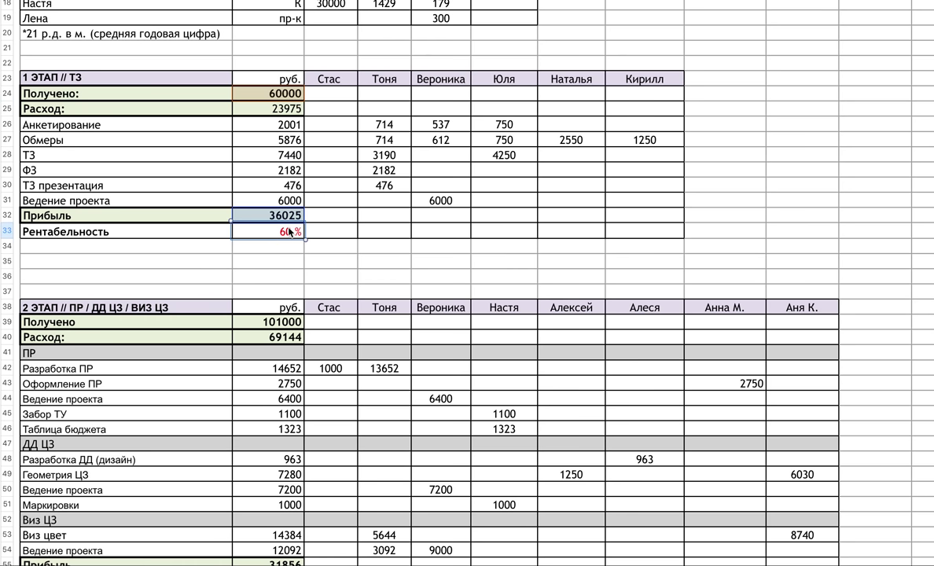
click(291, 112)
click(255, 126)
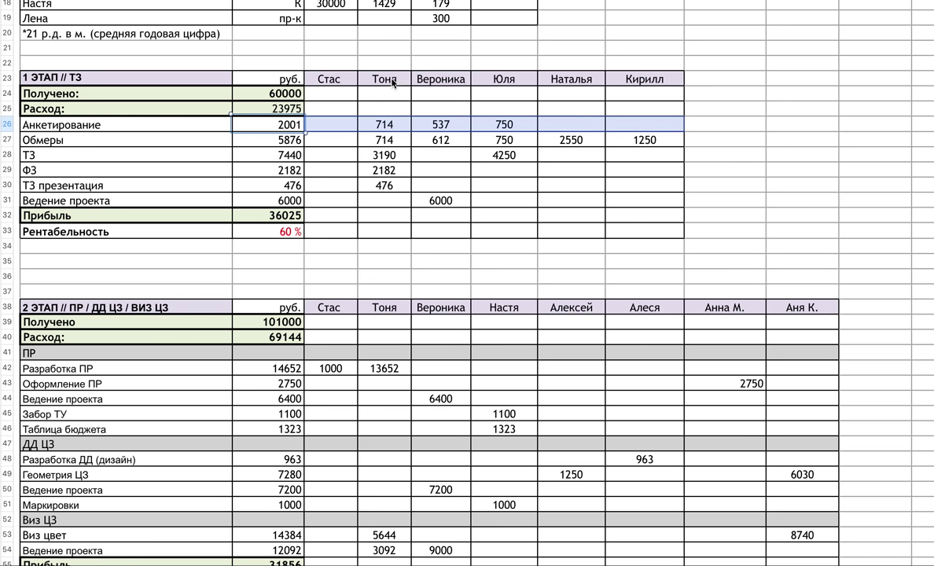
click(388, 129)
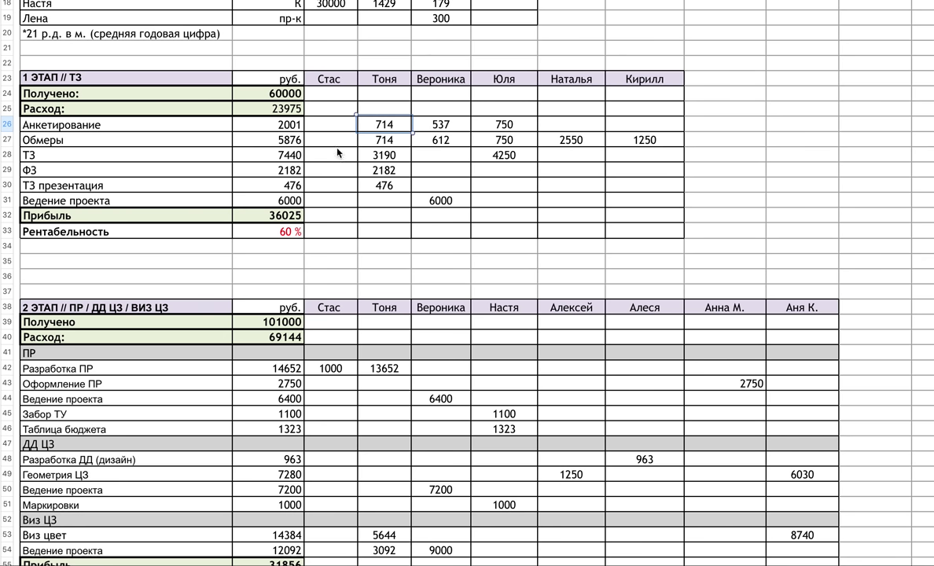
- Examine the ФЗ, ТЗ презентация and Ведение проекта rows of the 1 ЭТАП // ТЗ table, then how its Рентабельность and Расход are calculated
click(145, 167)
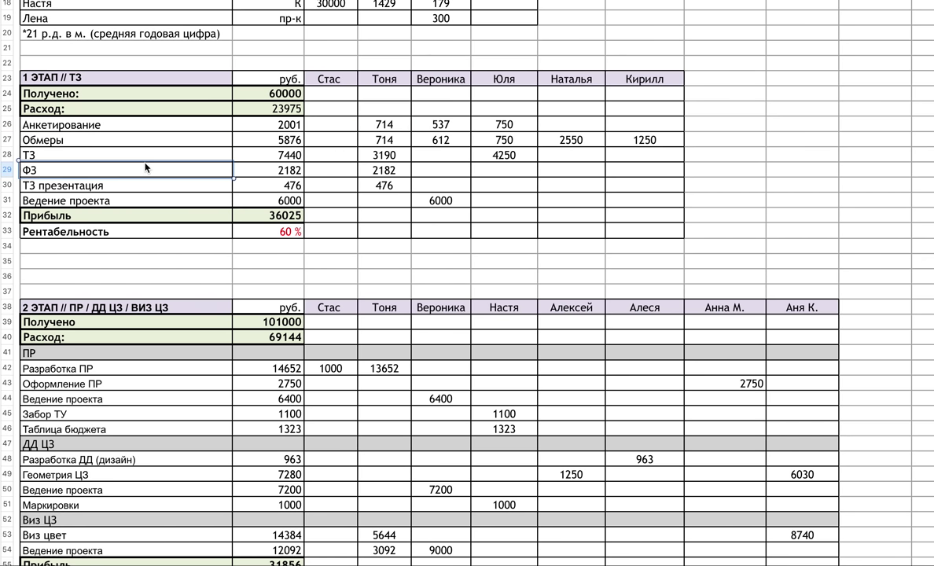
click(351, 168)
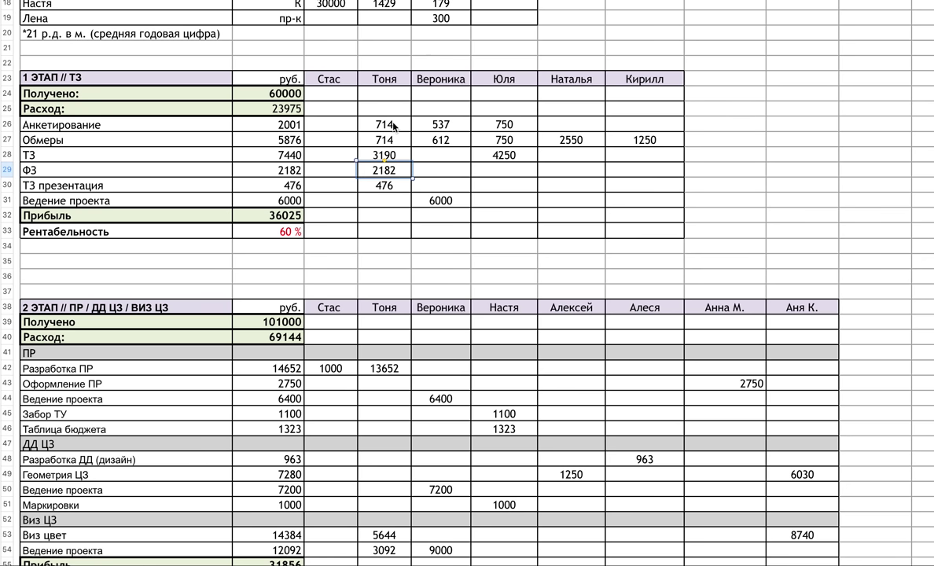
click(367, 182)
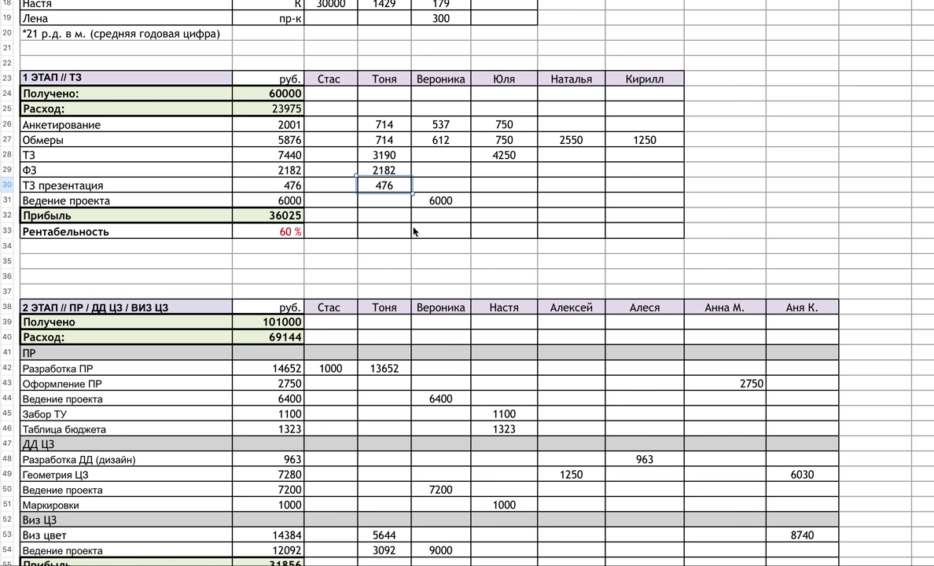
drag(268, 200, 499, 206)
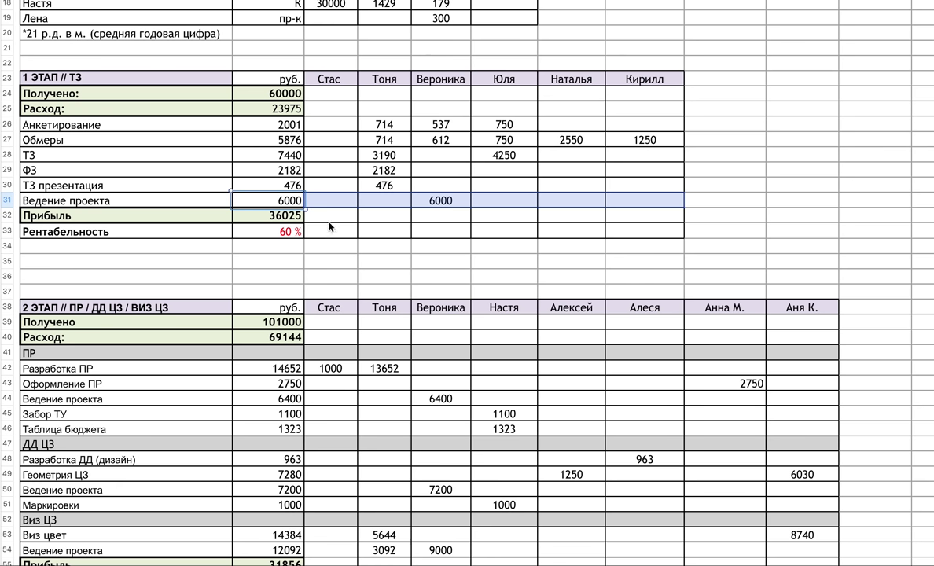
click(287, 236)
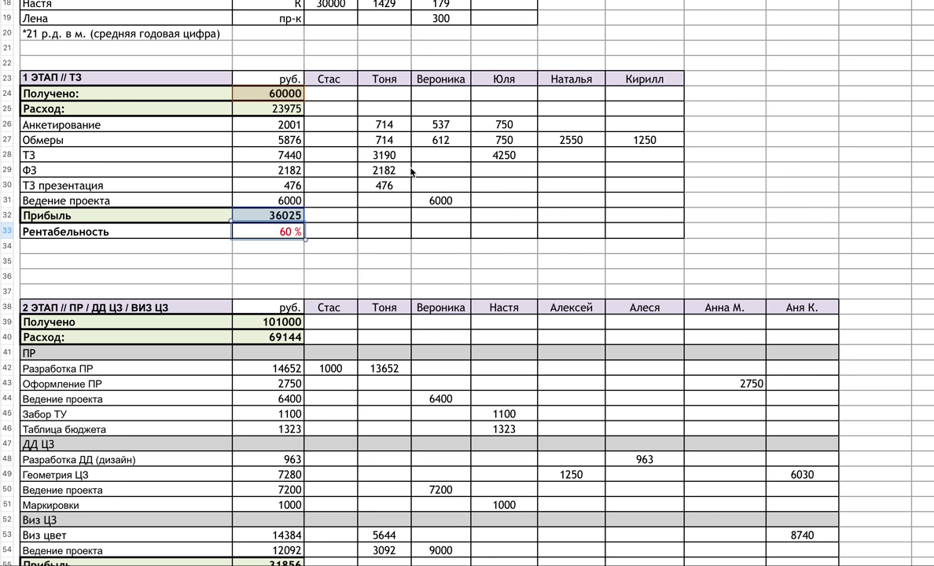
drag(295, 199, 279, 109)
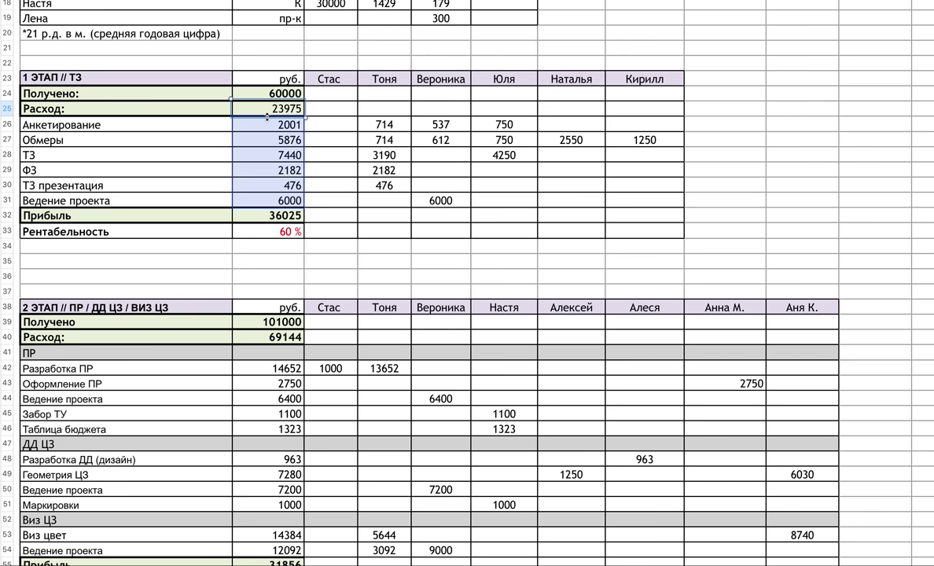
- Look over the 2 ЭТАП // ПР / ДД ЦЗ / ВИЗ ЦЗ table from its heading through the ПР and Виз ЦЗ sections
scroll(313, 152, down, 5)
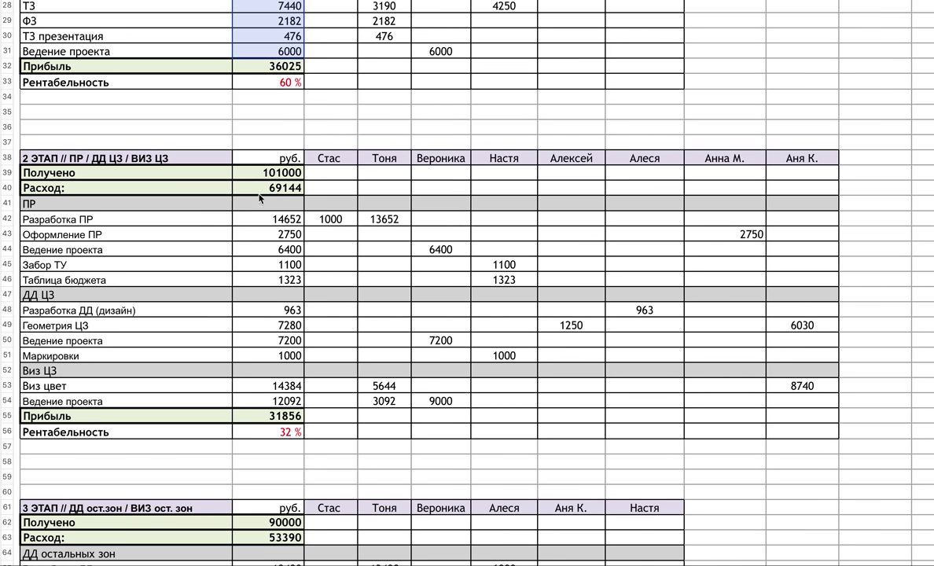
click(70, 163)
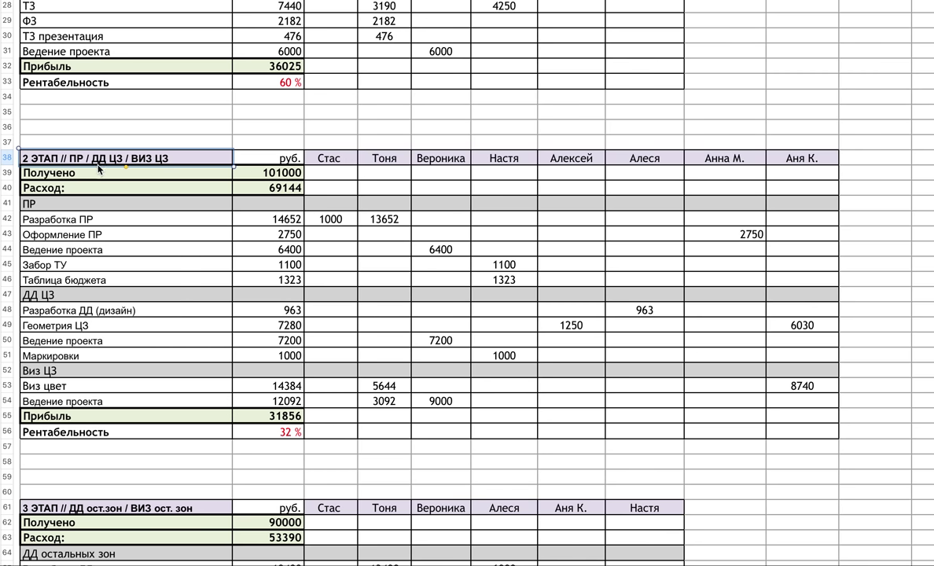
scroll(211, 179, down, 2)
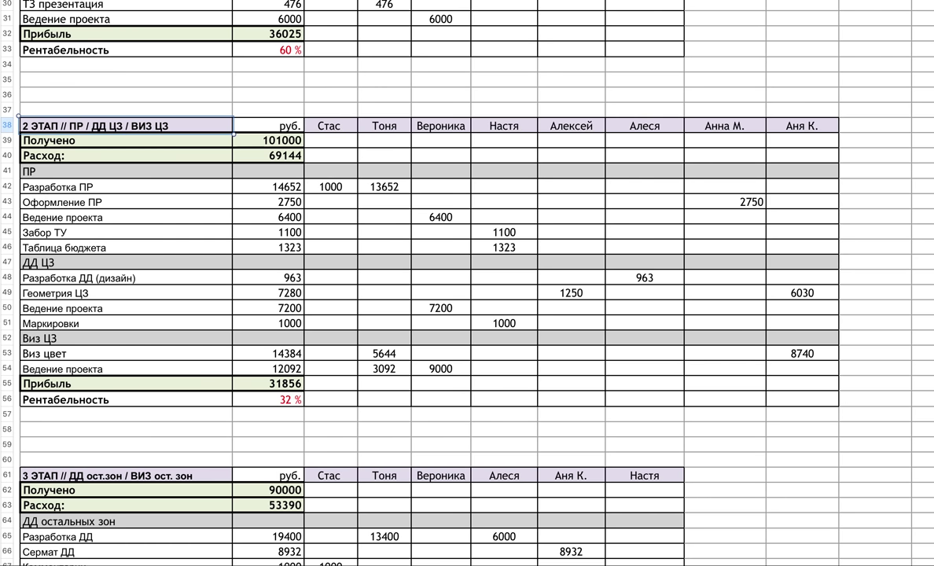
click(42, 167)
click(66, 341)
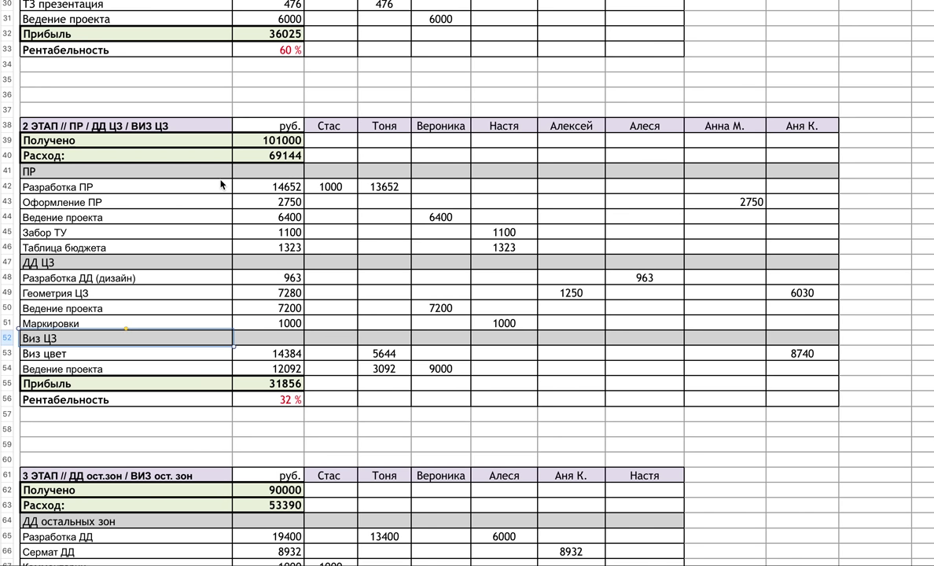
- Examine the second stage's ПР cost rows, the Разработка ДД (дизайн) row and how Рентабельность is calculated
click(122, 170)
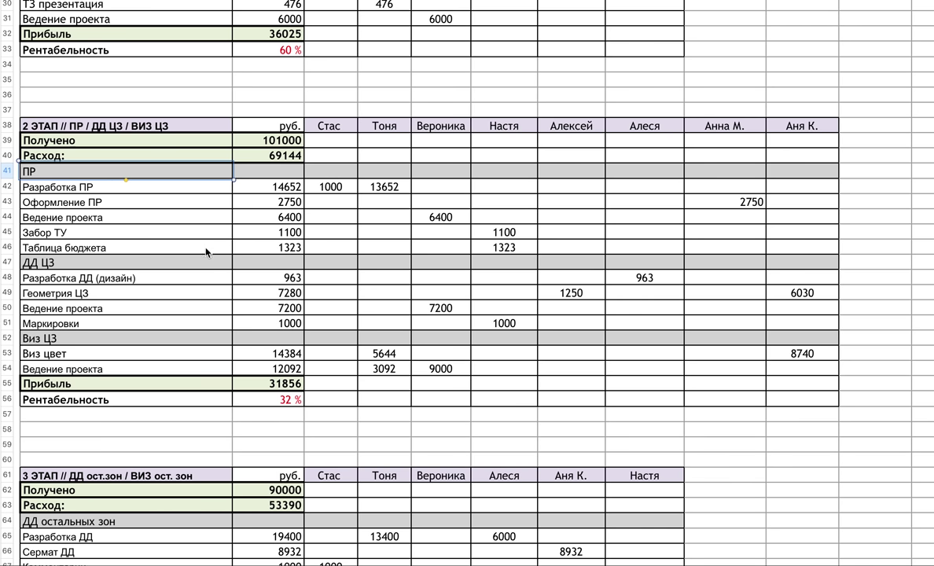
click(263, 231)
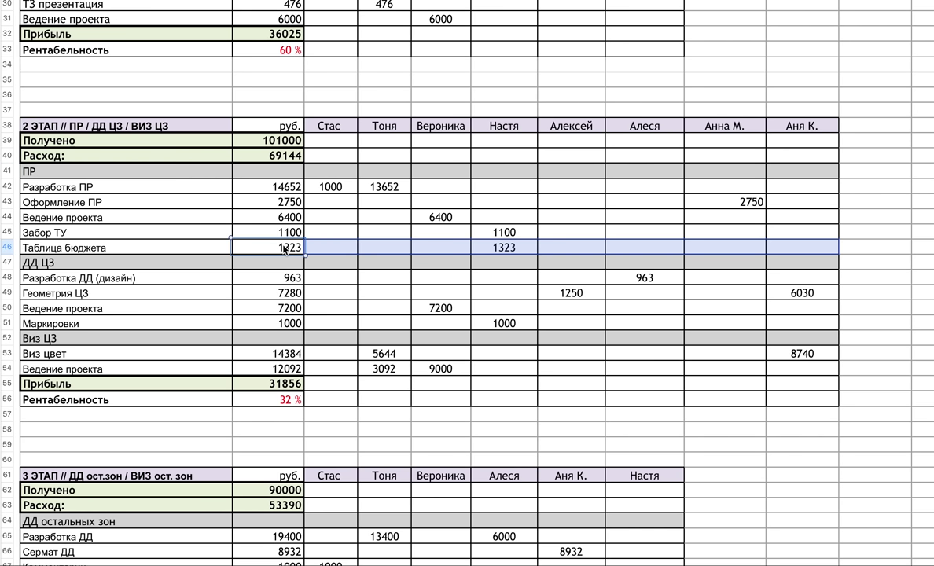
click(257, 169)
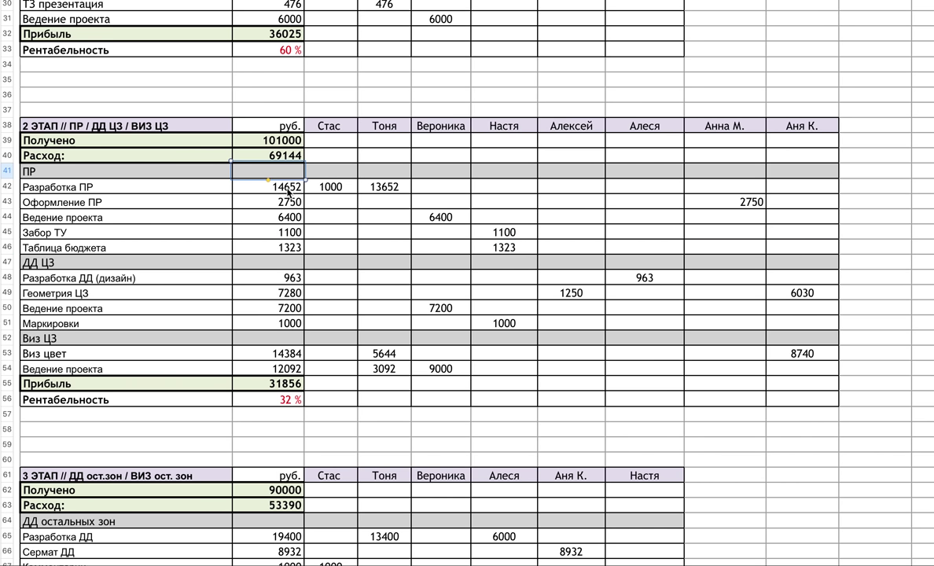
click(268, 247)
click(272, 186)
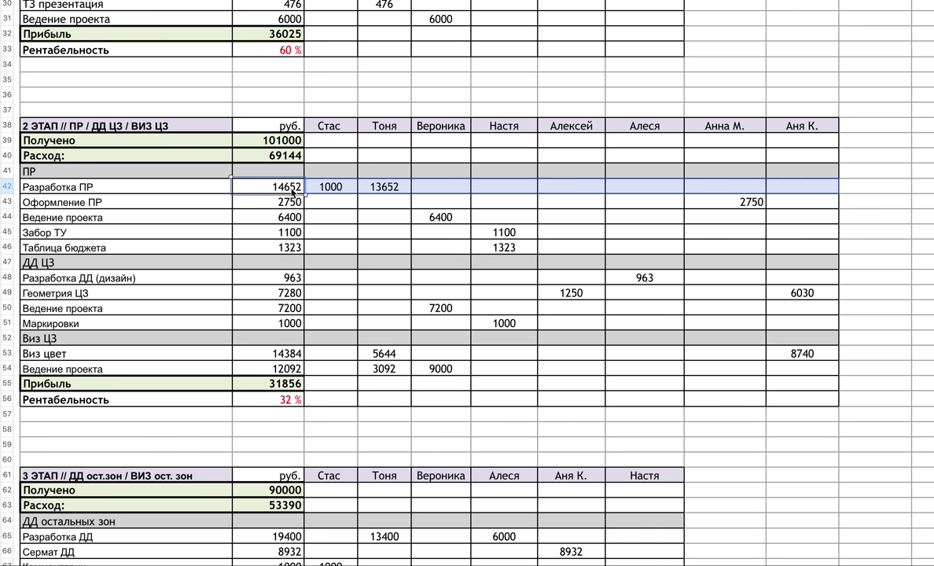
click(119, 279)
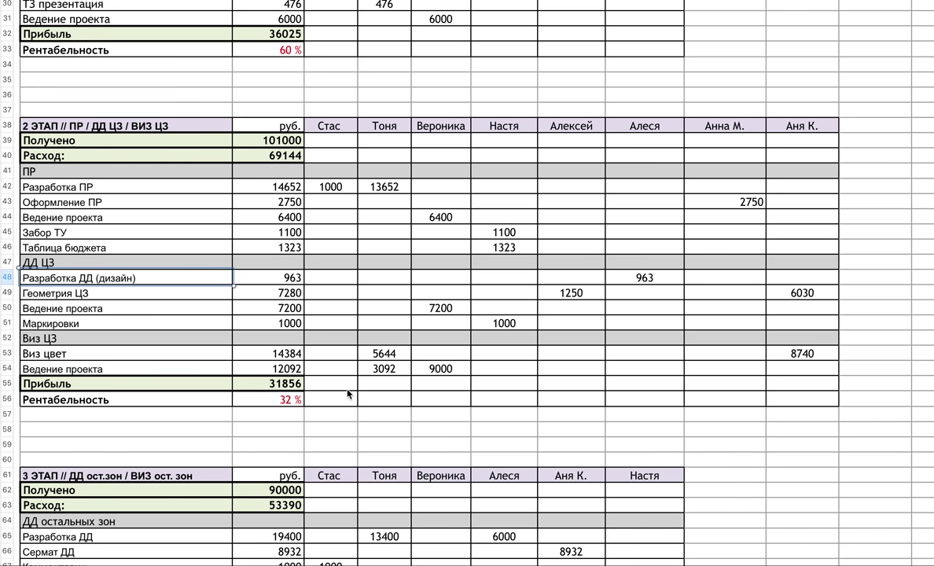
click(299, 403)
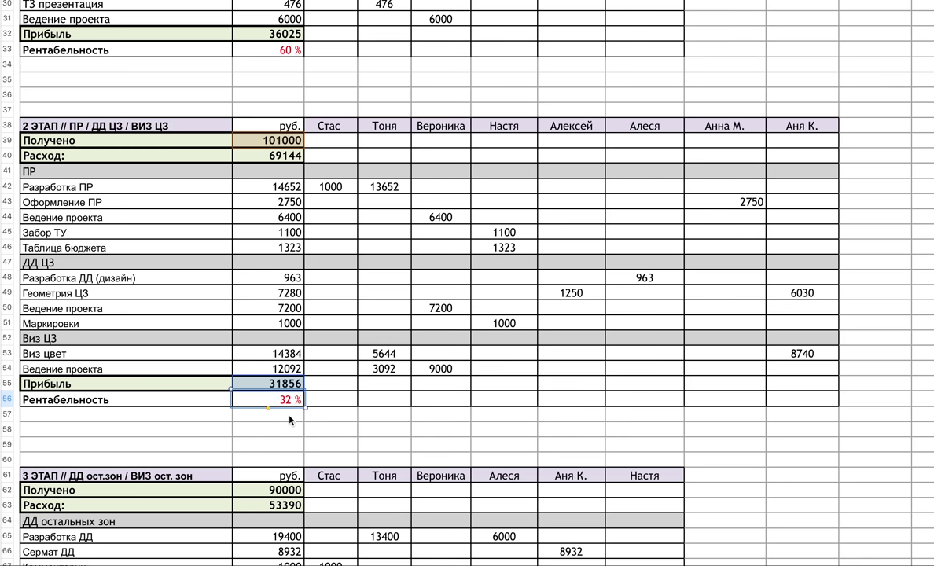
- Compare the individual staff payments for Разработка ПР with those for Виз цвет and Ведение проекта under Виз ЦЗ in the second stage
scroll(263, 348, down, 3)
scroll(262, 348, up, 3)
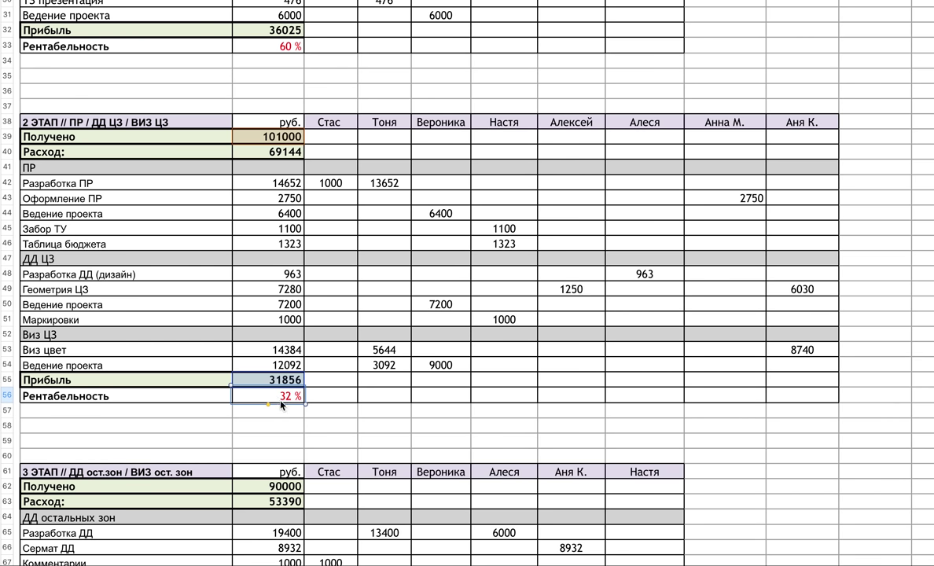
scroll(301, 395, up, 2)
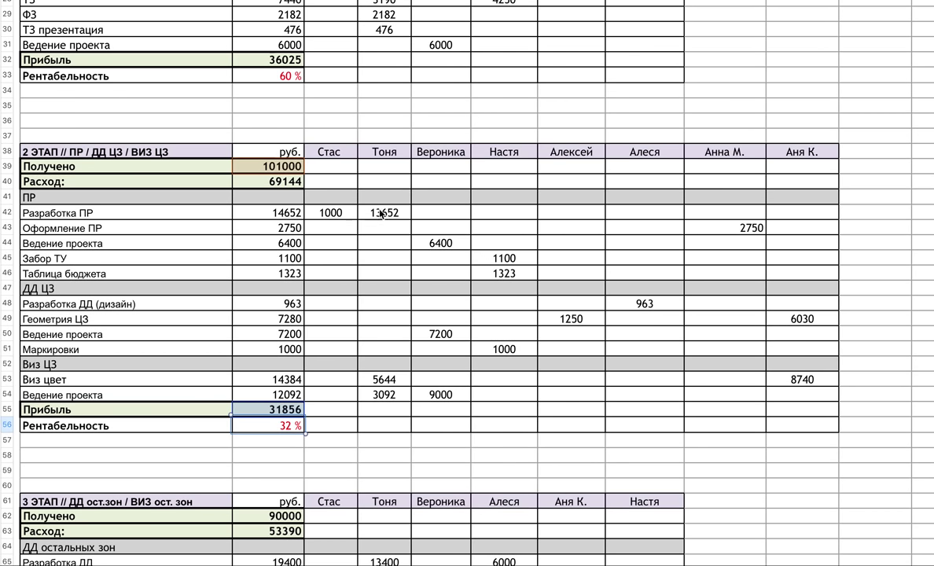
click(337, 214)
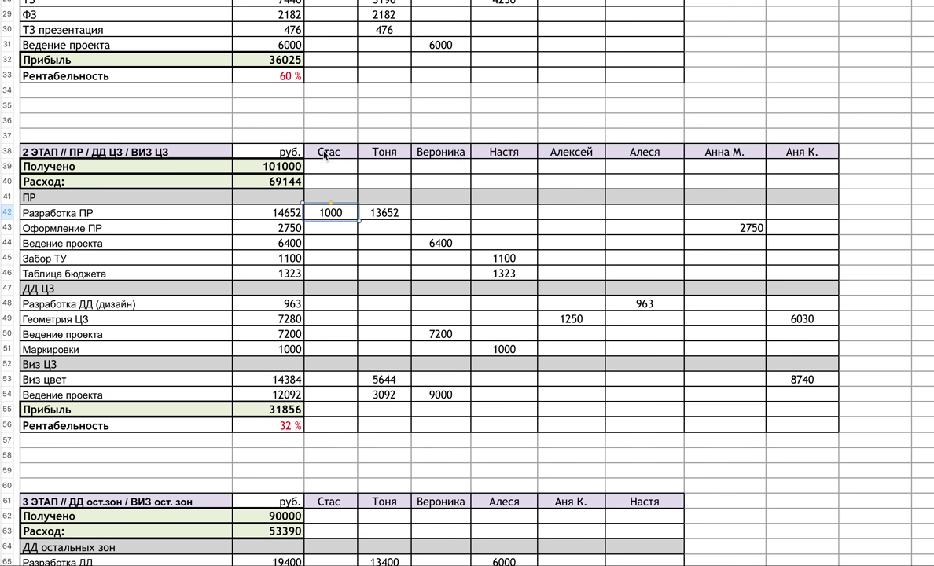
click(325, 221)
click(359, 213)
click(368, 204)
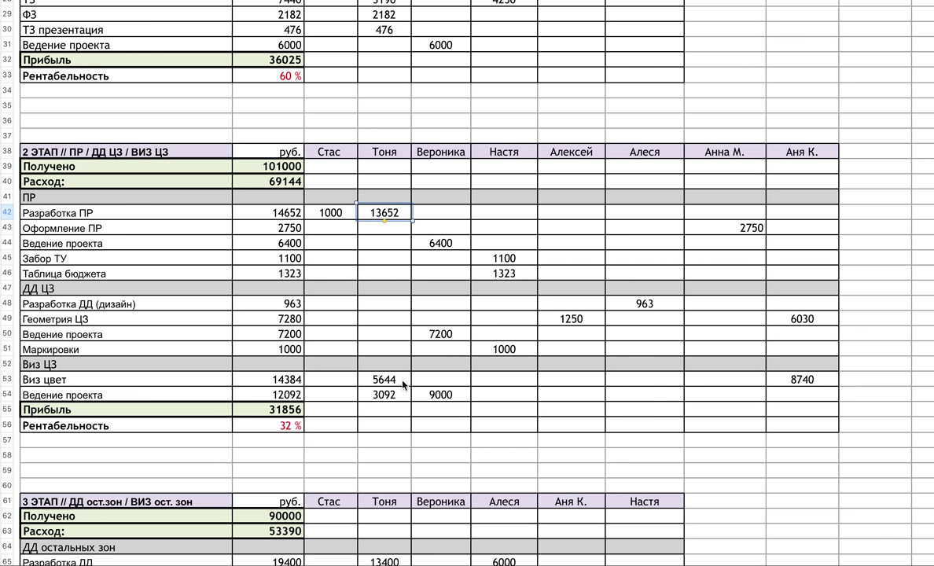
click(379, 381)
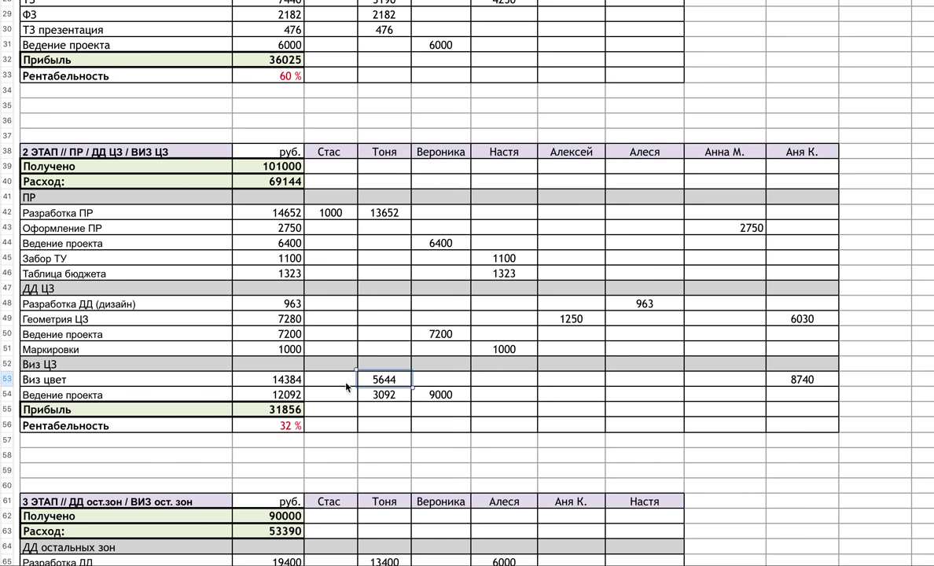
click(369, 397)
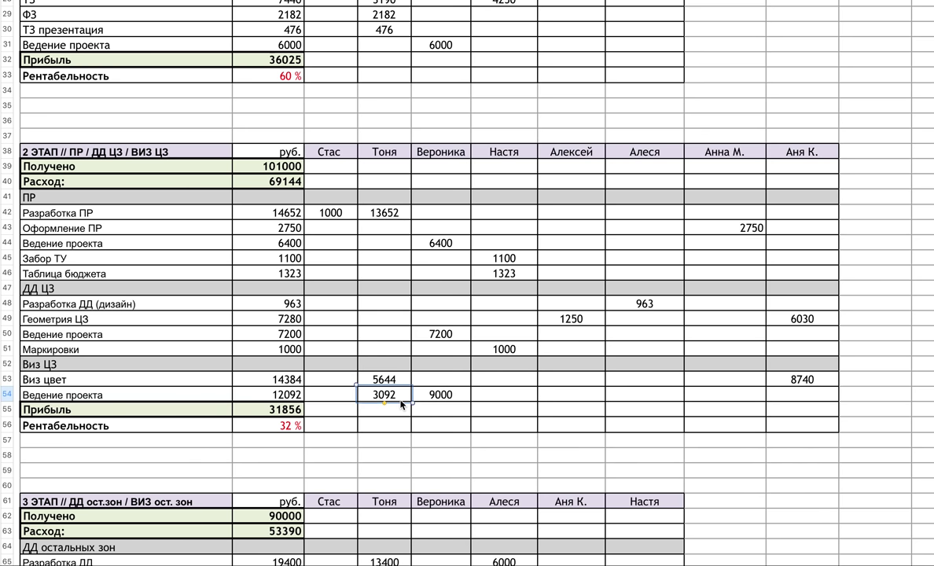
click(377, 212)
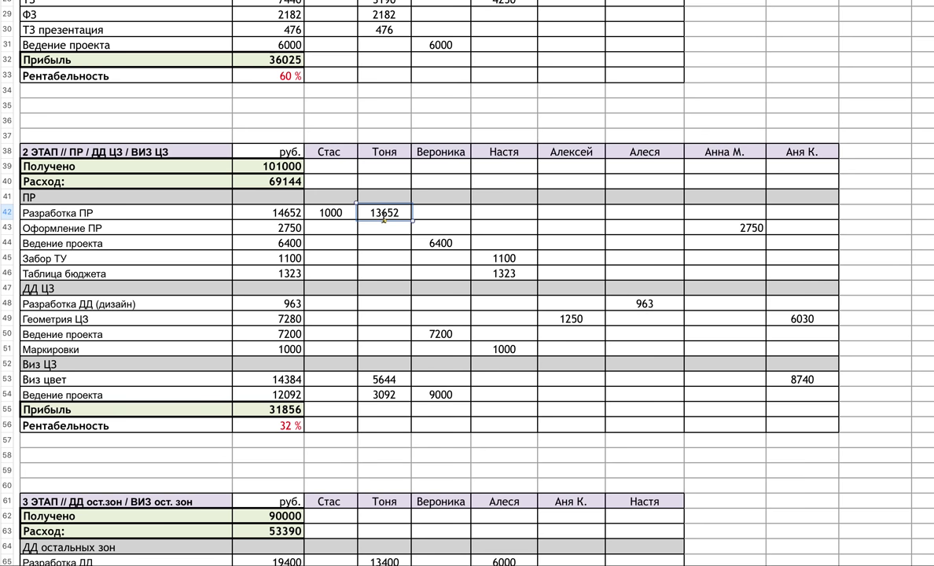
click(332, 212)
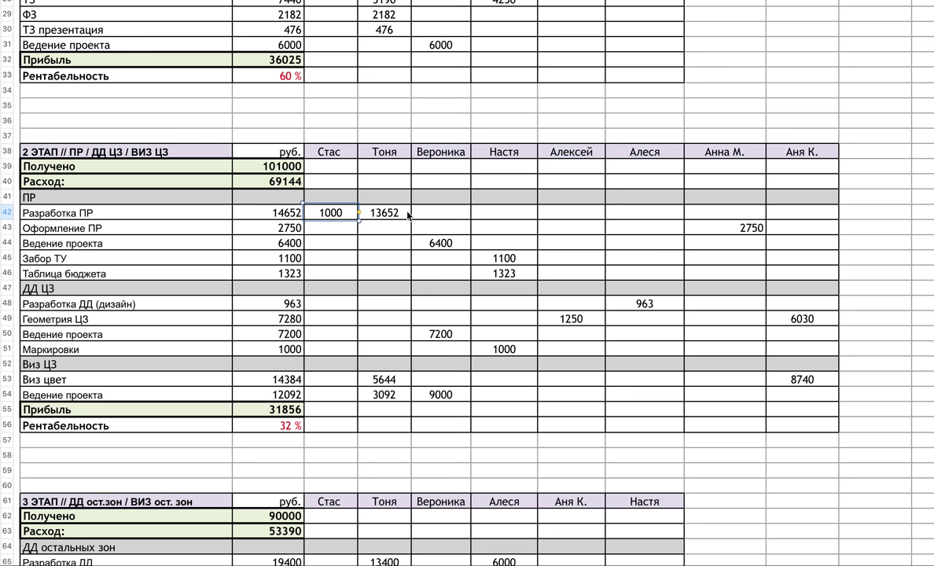